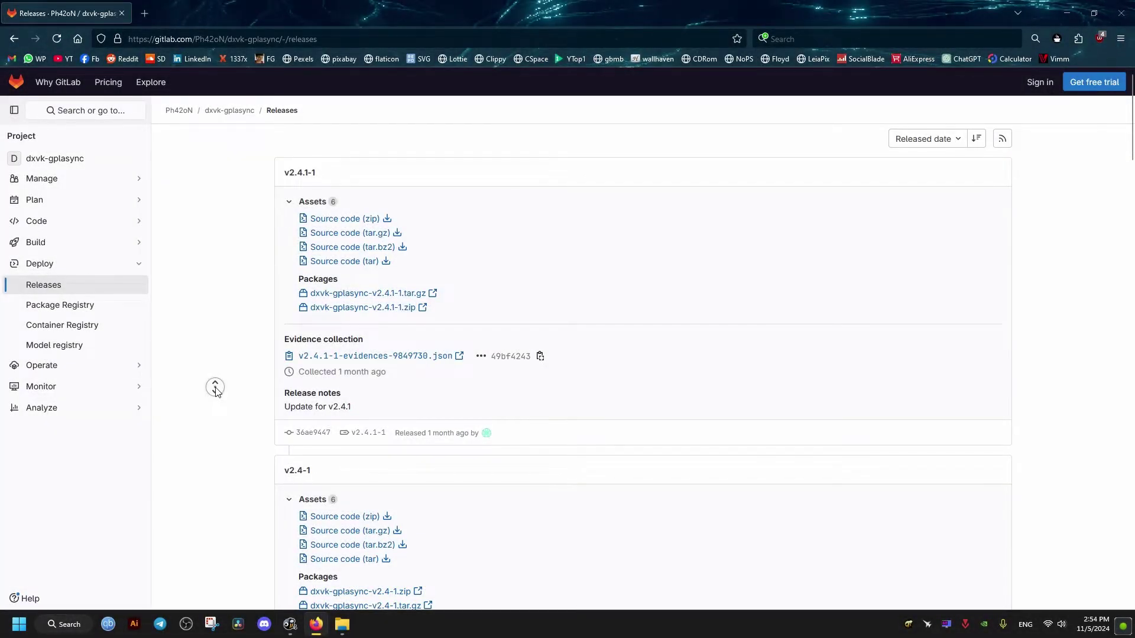
pyautogui.scroll(-10, 216, 391)
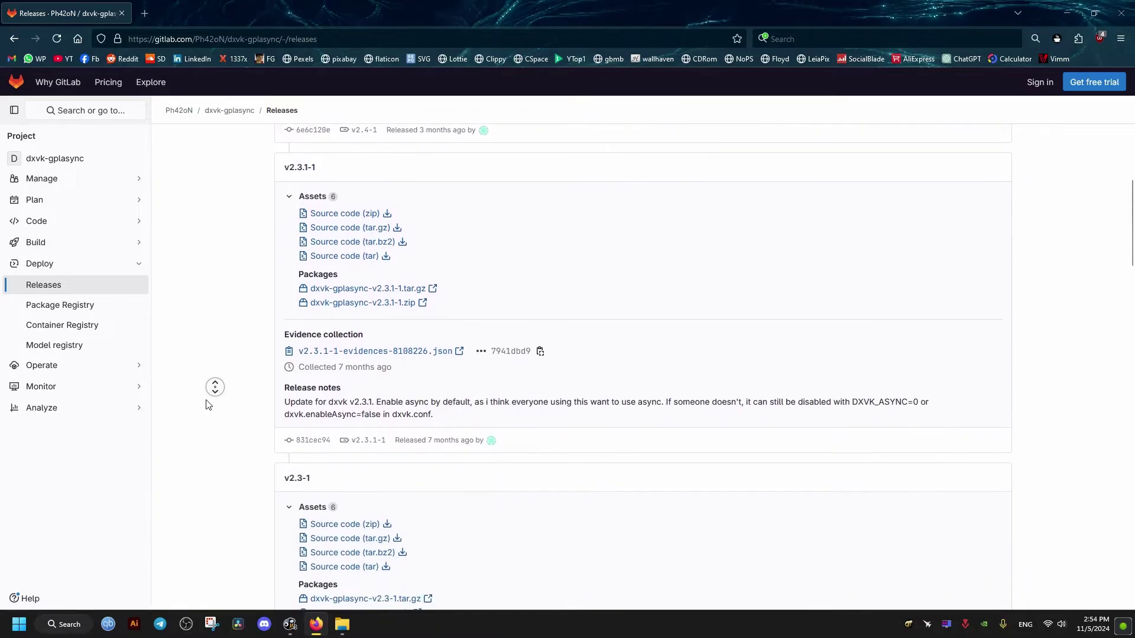
pyautogui.scroll(-3, 208, 412)
pyautogui.scroll(-3, 213, 435)
pyautogui.scroll(-3, 215, 453)
pyautogui.scroll(-3, 220, 470)
pyautogui.scroll(-3, 208, 424)
pyautogui.scroll(-3, 205, 410)
pyautogui.scroll(-3, 204, 400)
pyautogui.scroll(-3, 227, 498)
pyautogui.scroll(-4, 225, 497)
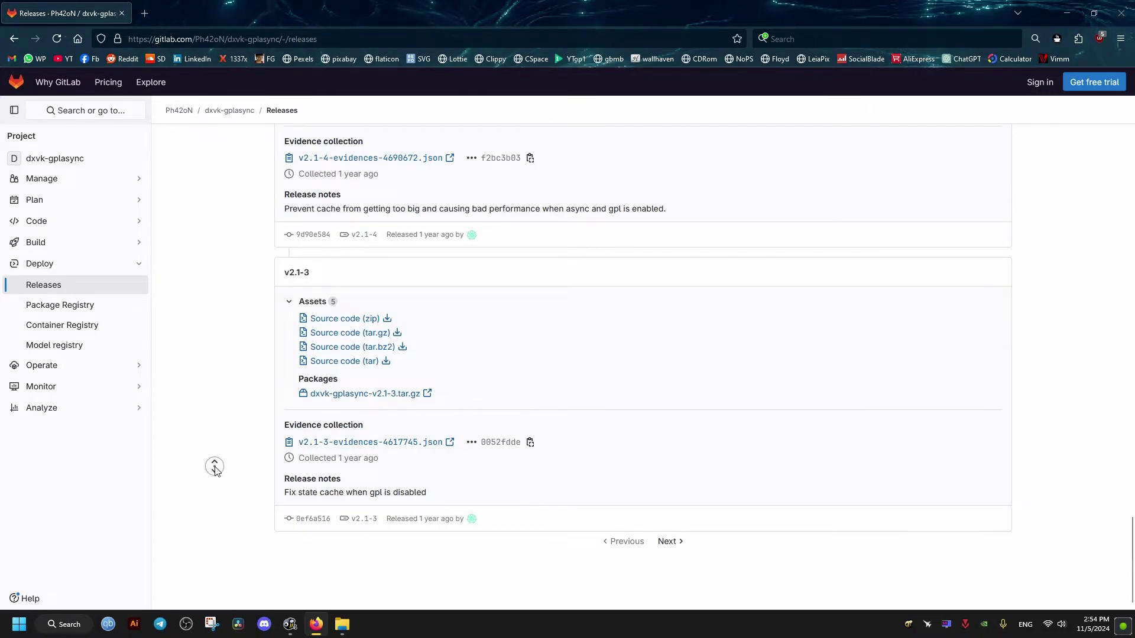
pyautogui.scroll(10, 204, 307)
pyautogui.scroll(10, 204, 307)
pyautogui.scroll(10, 205, 303)
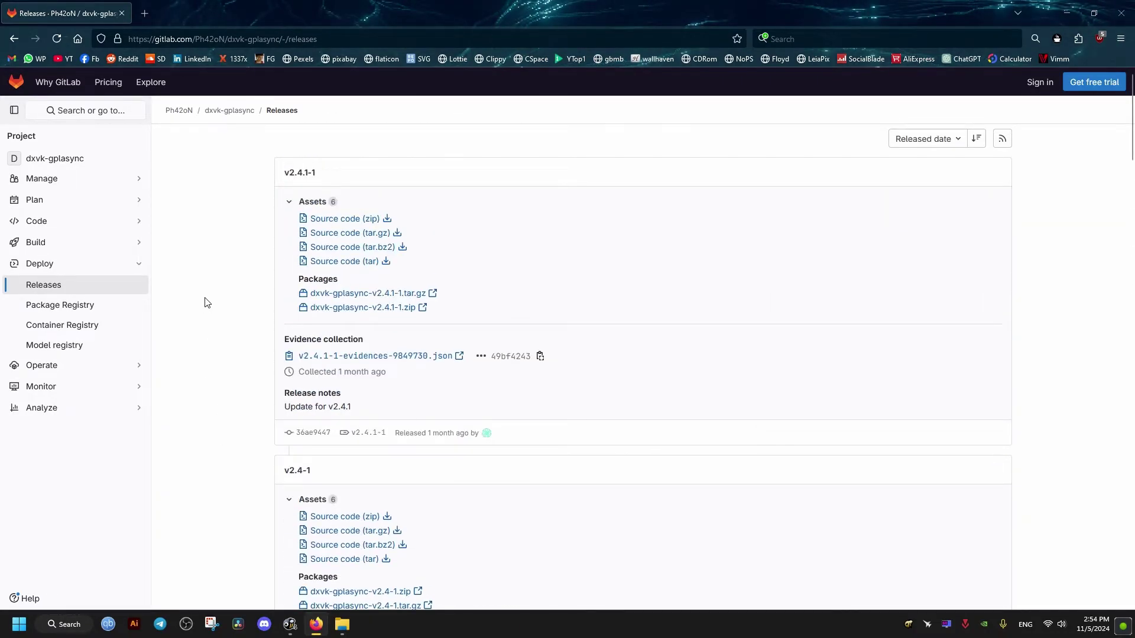
# - Download the dxvk-gplasync-v2.4.1-1.zip package from the GitLab release
pyautogui.click(380, 313)
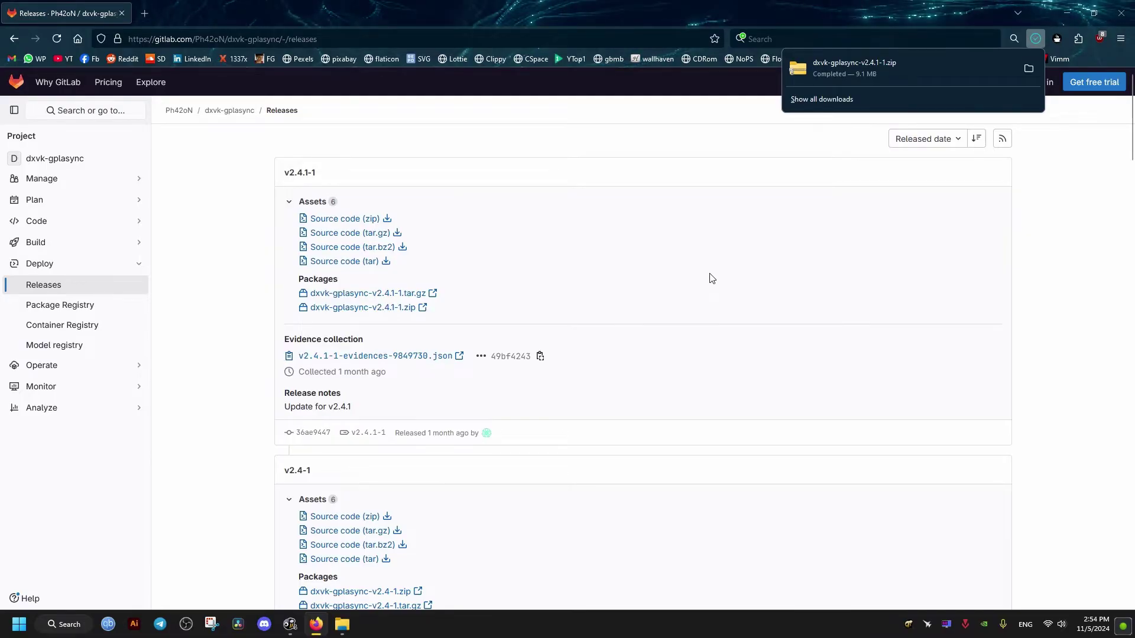
# - Move the downloaded dxvk-gplasync zip from Downloads onto the desktop
pyautogui.click(1028, 72)
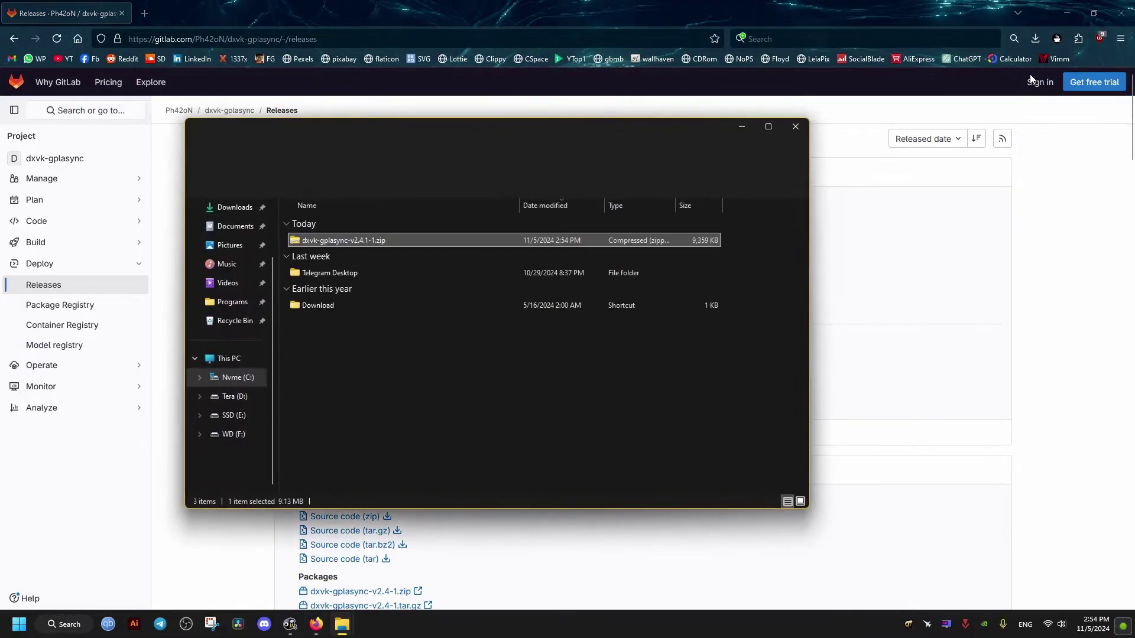
pyautogui.click(1065, 12)
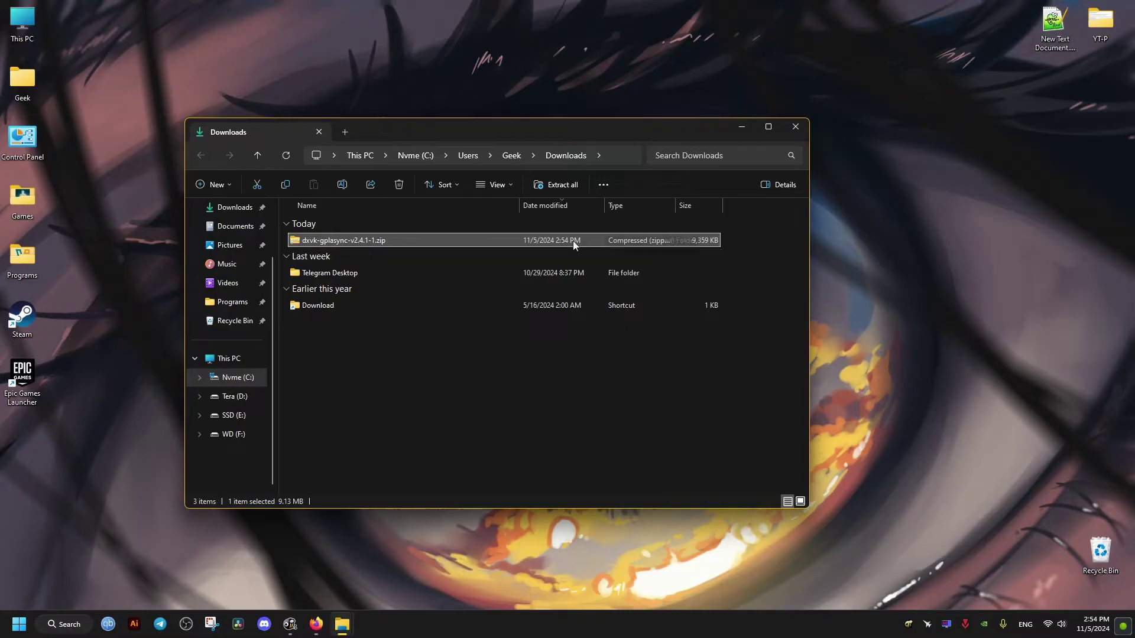
pyautogui.moveTo(313, 244); pyautogui.dragTo(897, 317)
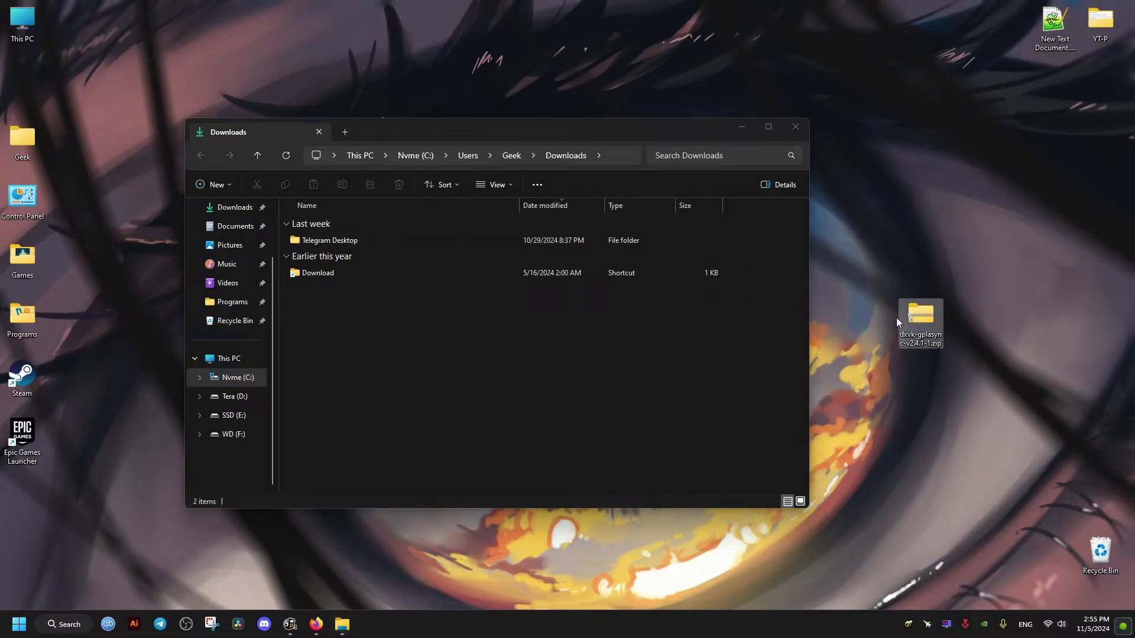
pyautogui.click(796, 128)
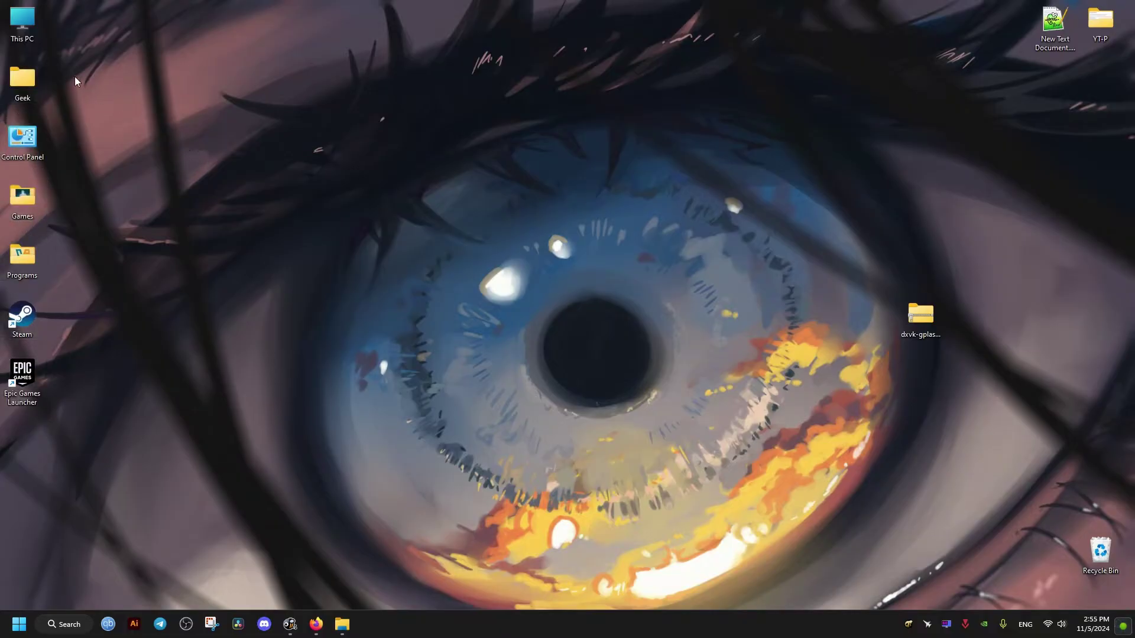
# - Browse from This PC into C:\Program Files (x86)\Steam\steamapps\common
pyautogui.doubleClick(31, 24)
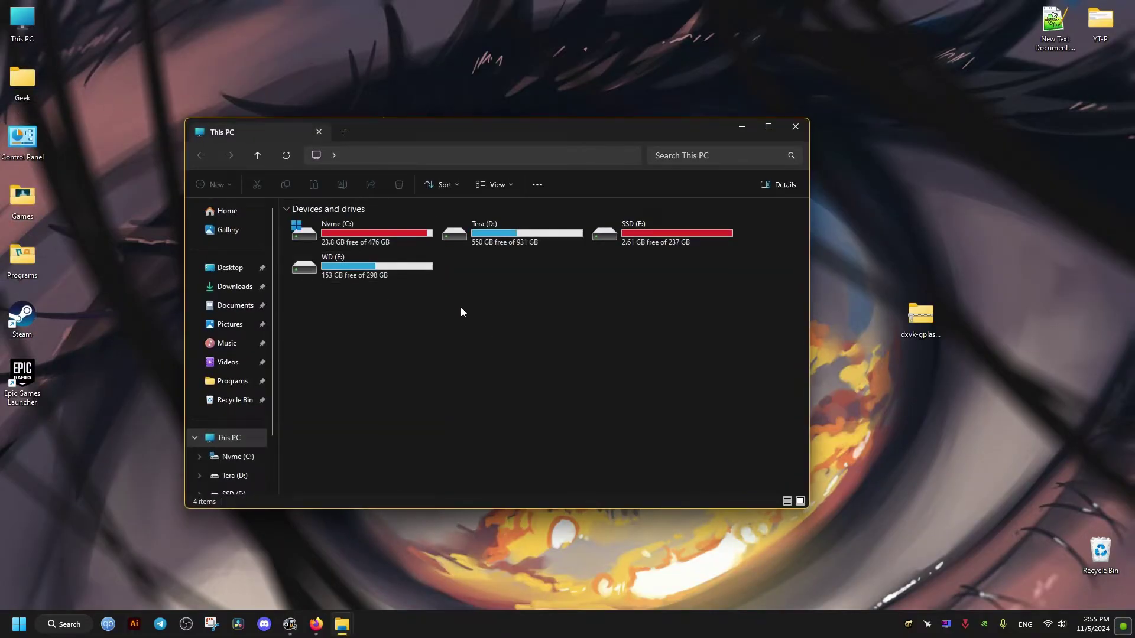
pyautogui.doubleClick(393, 236)
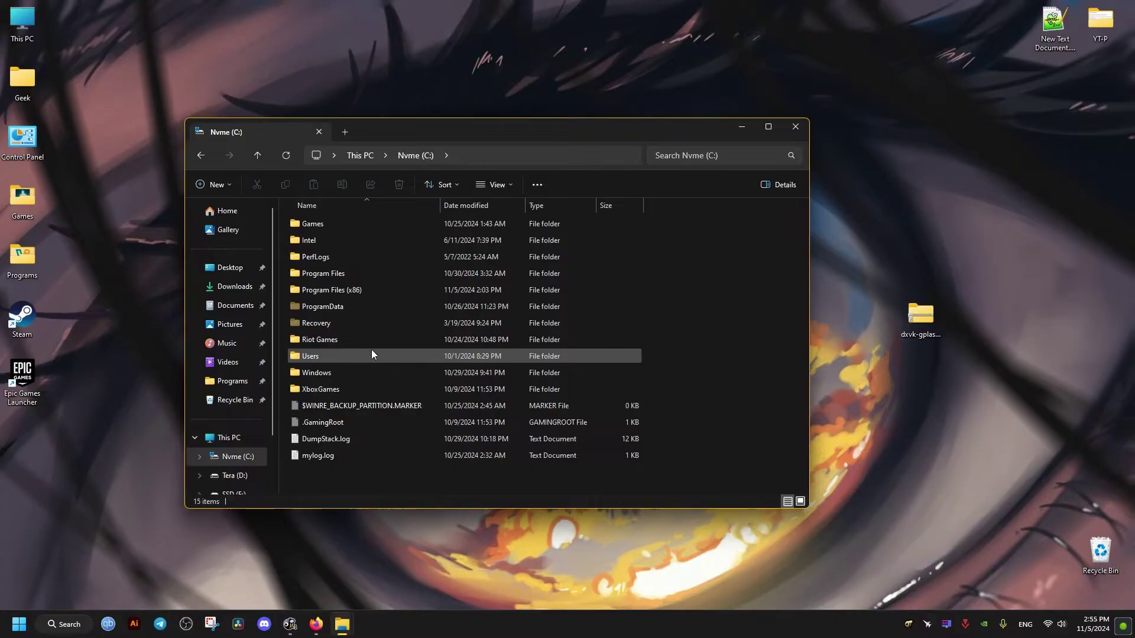
pyautogui.doubleClick(342, 290)
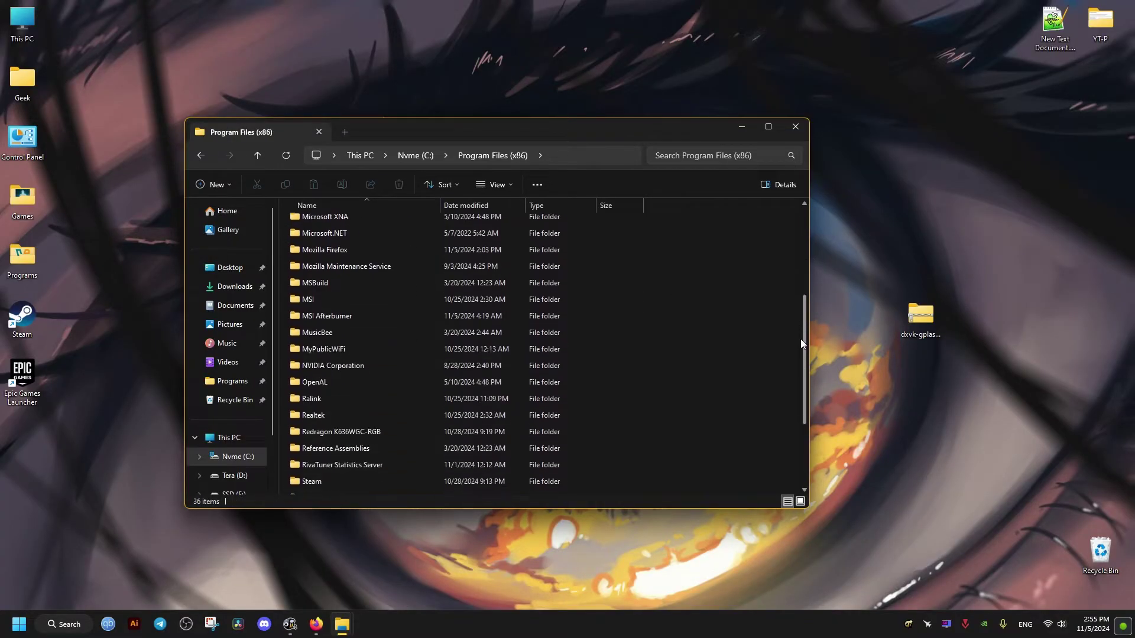
pyautogui.moveTo(806, 253); pyautogui.dragTo(801, 396)
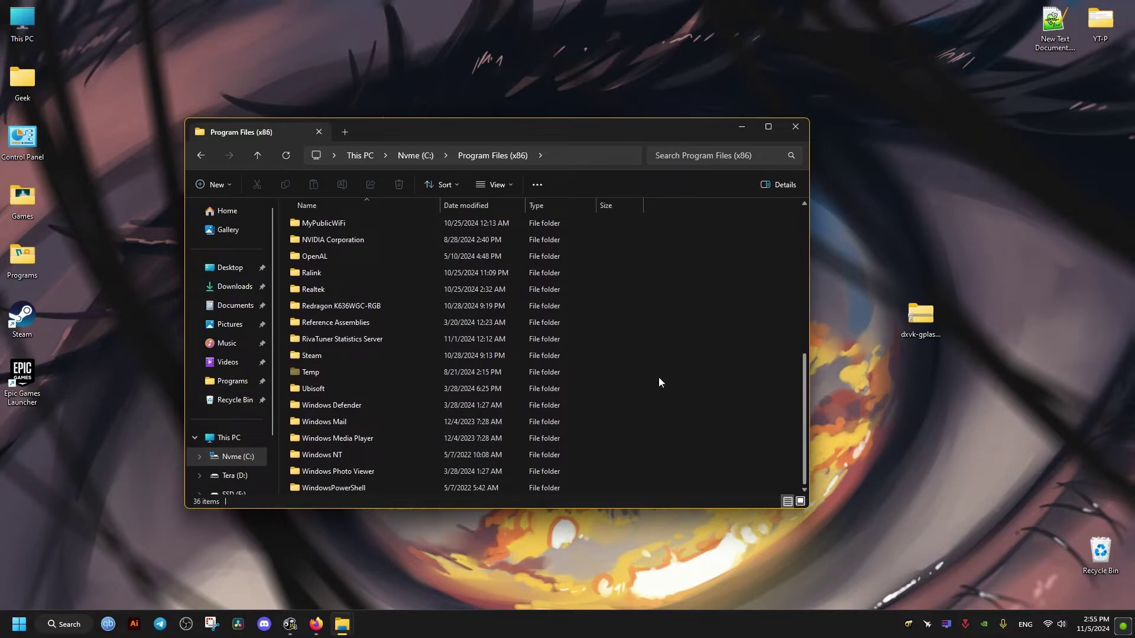
pyautogui.doubleClick(302, 359)
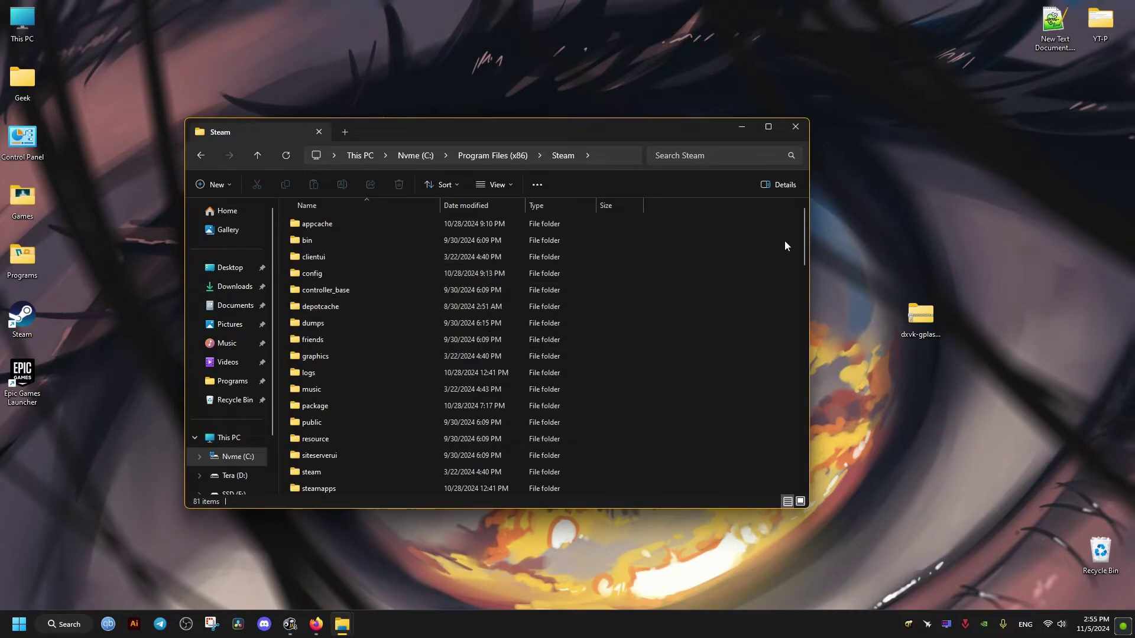
pyautogui.moveTo(803, 234)
pyautogui.mouseDown()
pyautogui.moveTo(797, 289)
pyautogui.moveTo(801, 253)
pyautogui.mouseUp()
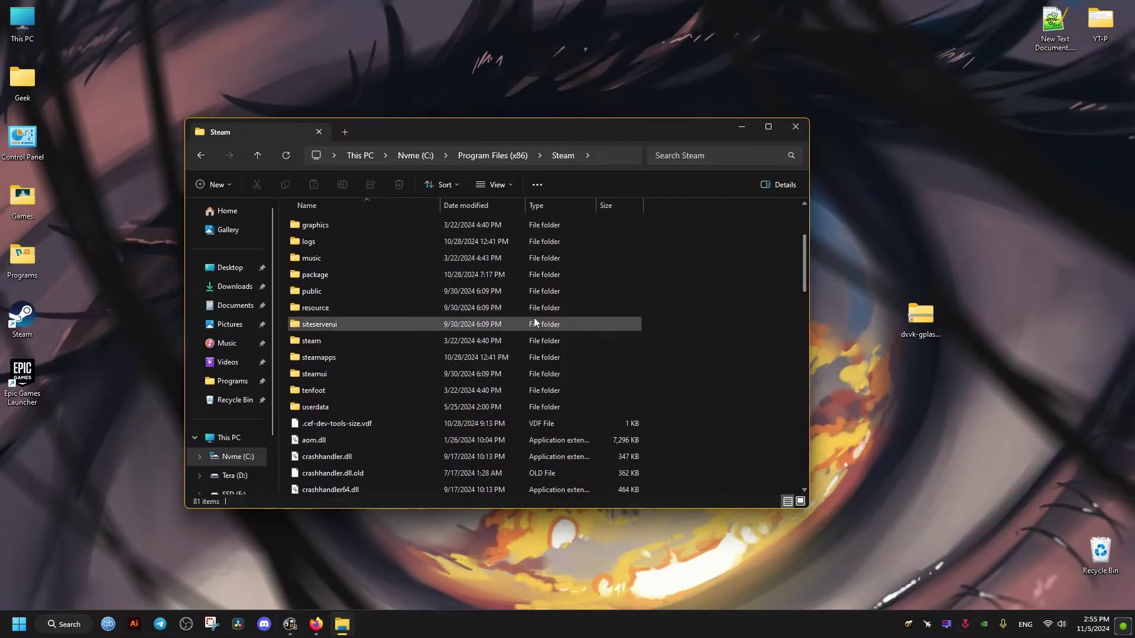
pyautogui.doubleClick(317, 359)
pyautogui.doubleClick(293, 228)
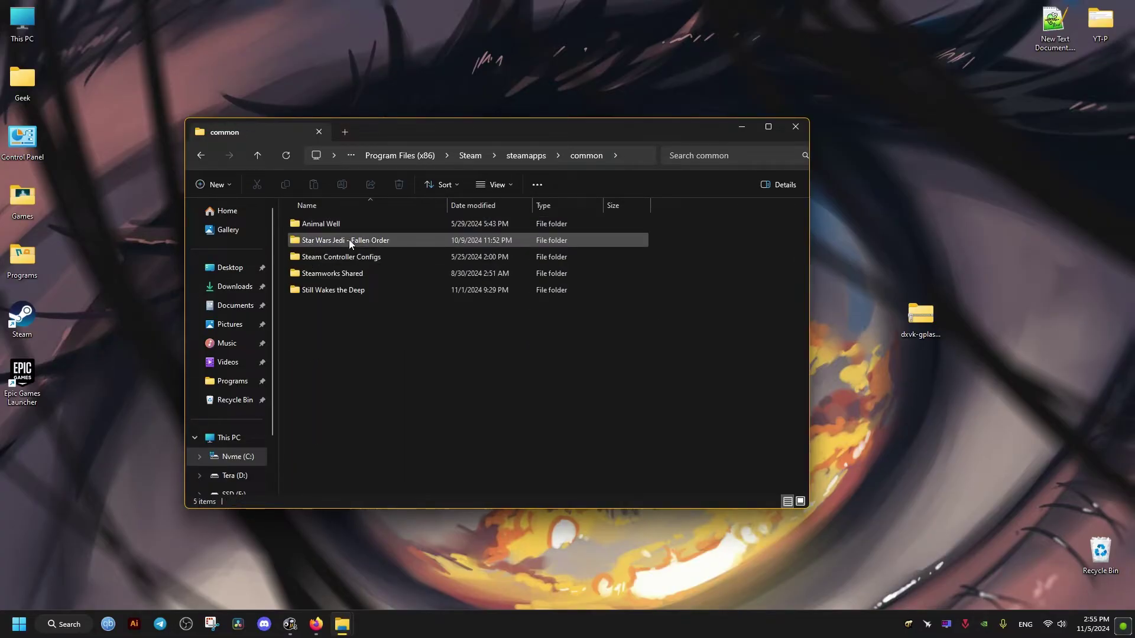
# - Reach the Star Wars Jedi Fallen Order SwGame\Binaries\Win64 folder
pyautogui.doubleClick(369, 242)
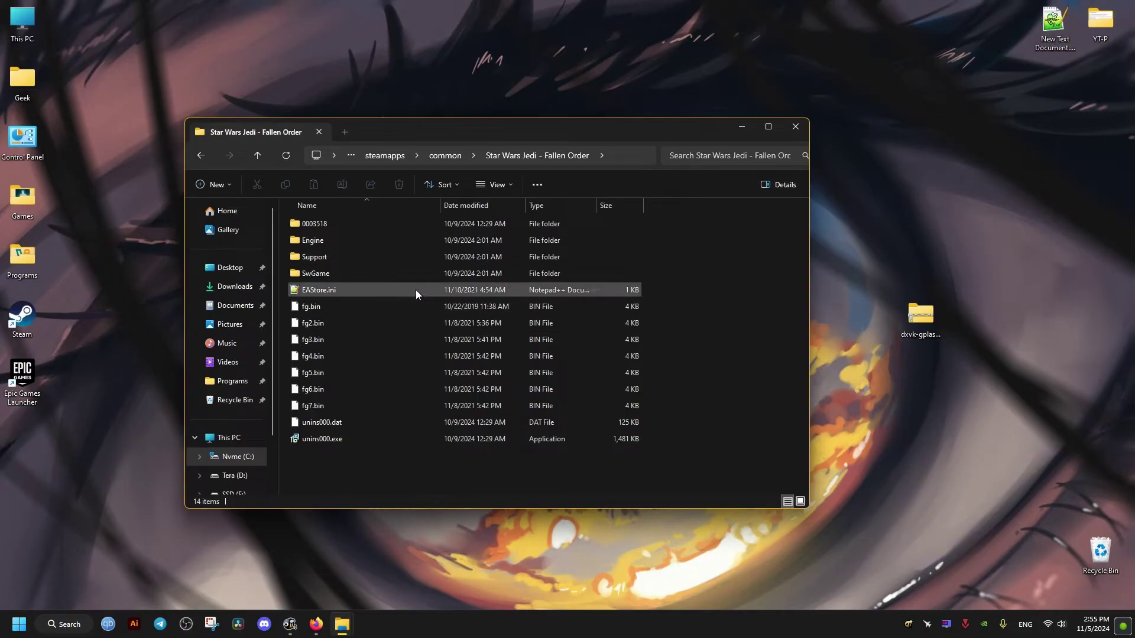
pyautogui.doubleClick(320, 275)
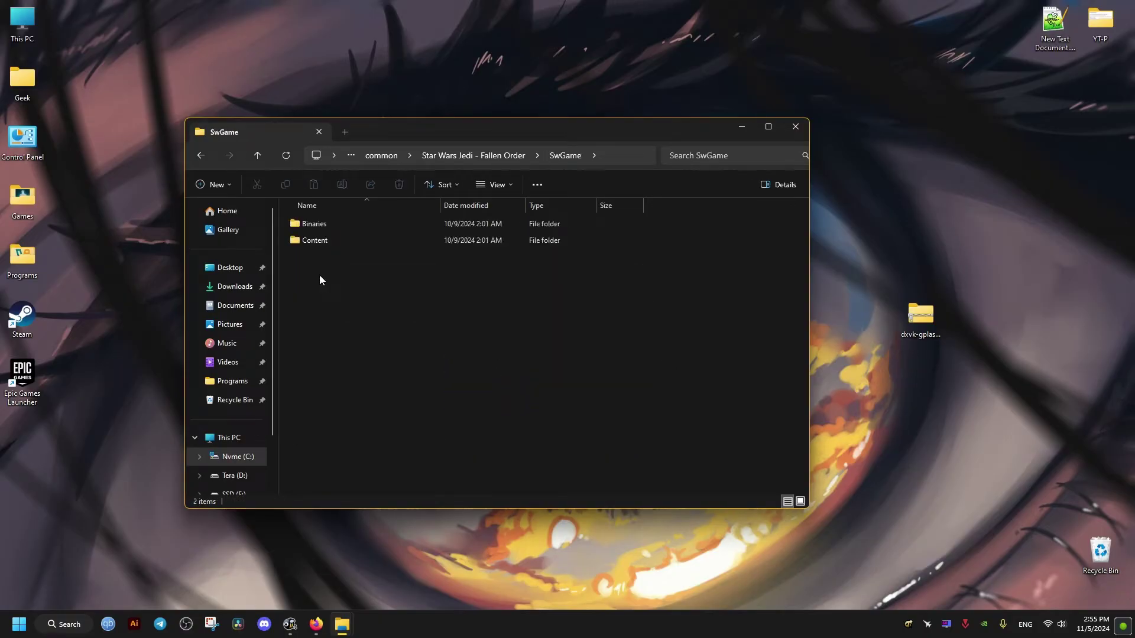
pyautogui.doubleClick(318, 223)
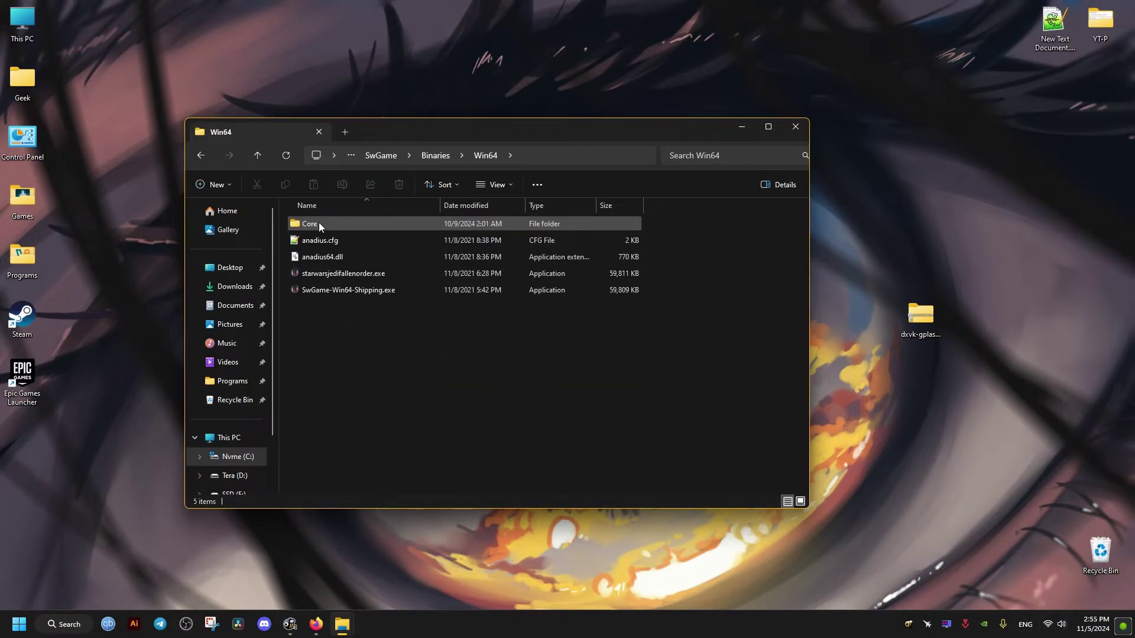
# - Reach the x64 folder of DLLs inside the dxvk-gplasync-v2.4.1-1 archive
pyautogui.doubleClick(919, 316)
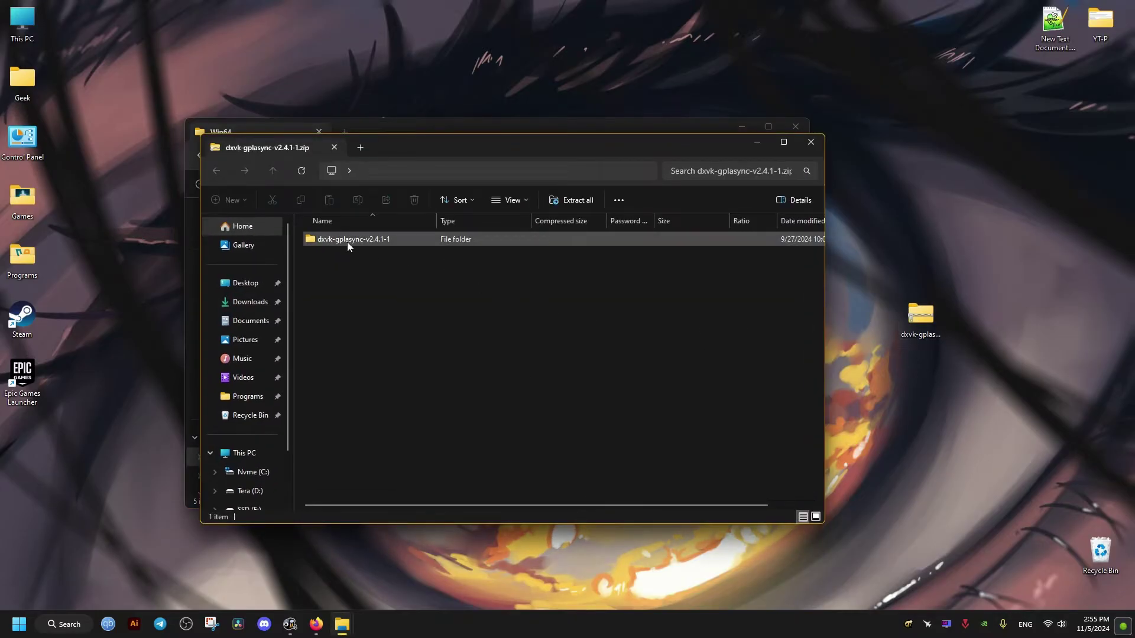
pyautogui.doubleClick(347, 242)
pyautogui.doubleClick(332, 255)
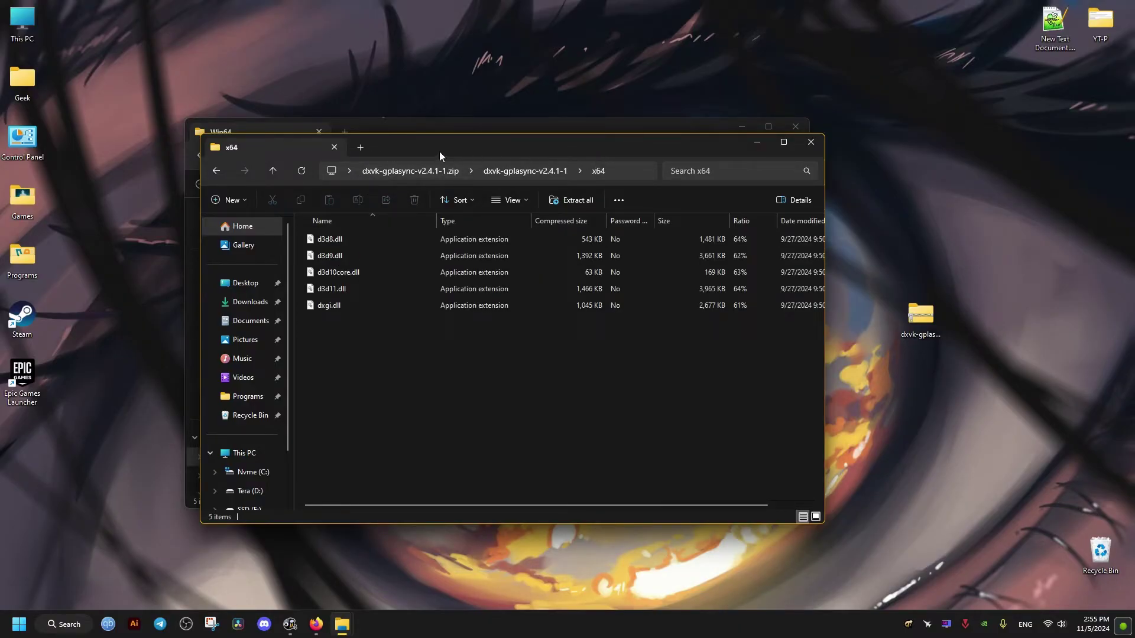
pyautogui.moveTo(401, 149); pyautogui.dragTo(879, 163)
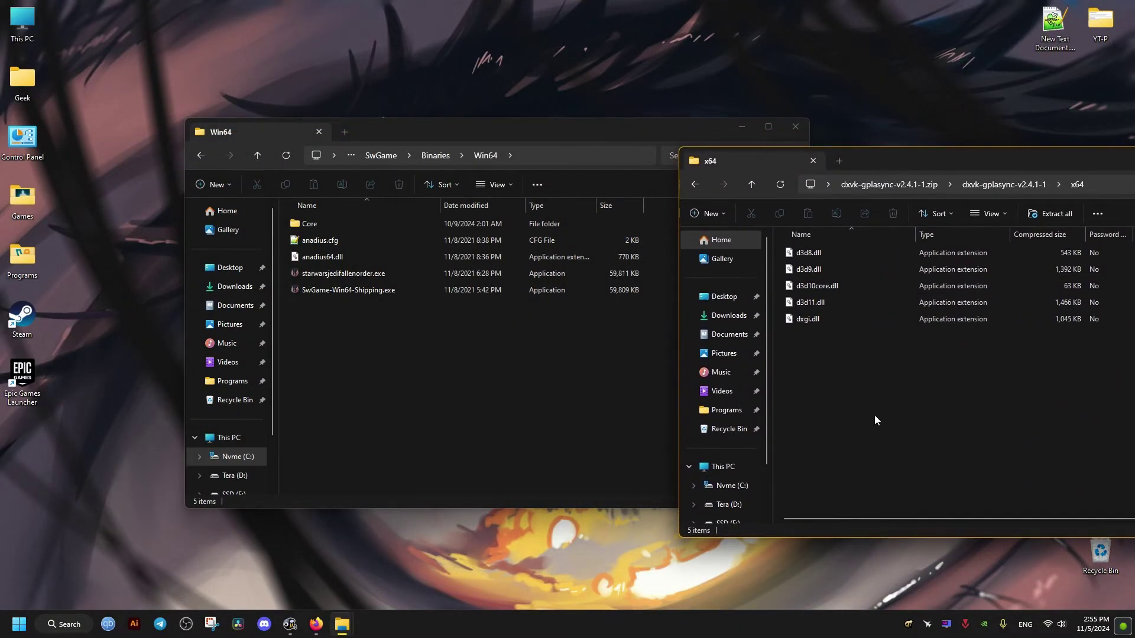
# - Copy the five DXVK DLLs into the Win64 game folder and close the archive
pyautogui.moveTo(875, 414)
pyautogui.mouseDown()
pyautogui.moveTo(809, 257)
pyautogui.moveTo(520, 388)
pyautogui.moveTo(465, 400)
pyautogui.mouseUp()
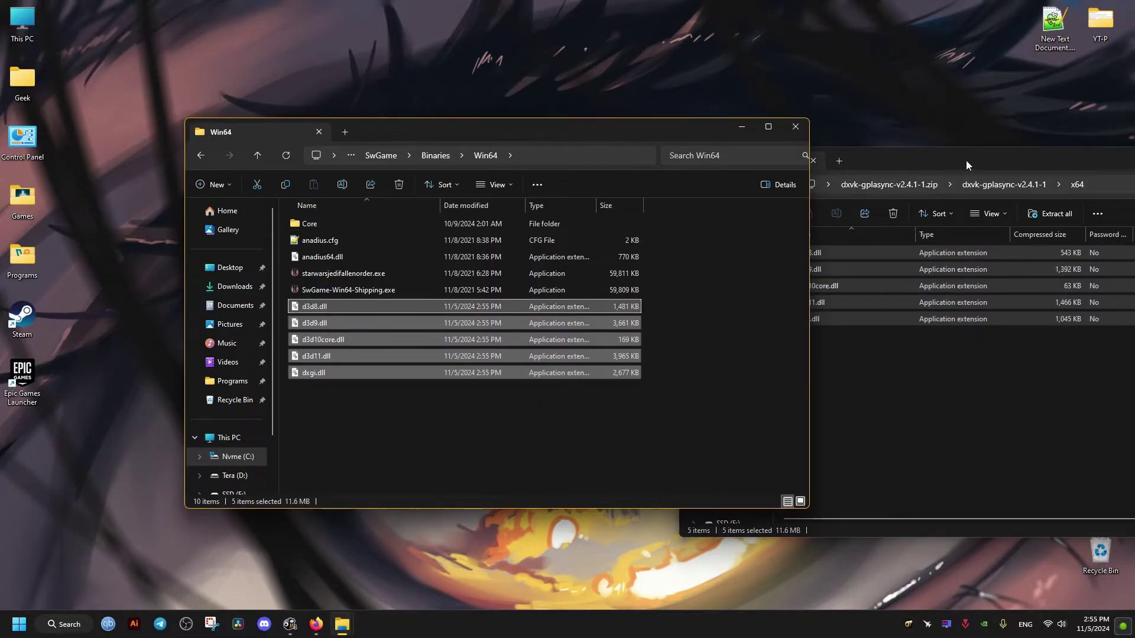
pyautogui.moveTo(967, 161); pyautogui.dragTo(551, 158)
pyautogui.click(868, 166)
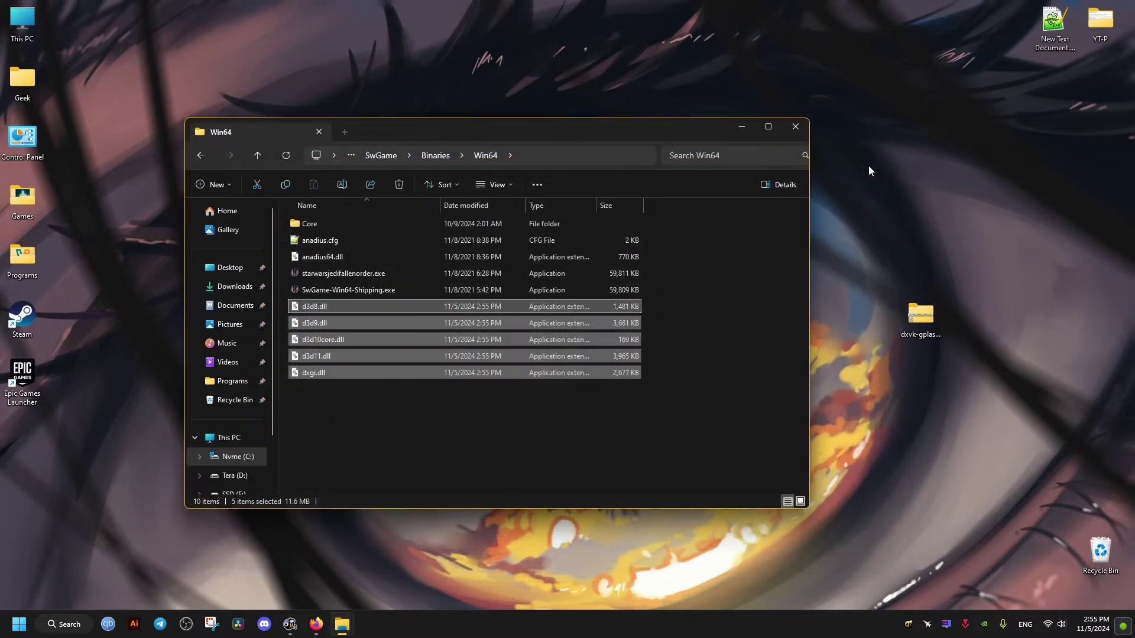
pyautogui.click(712, 294)
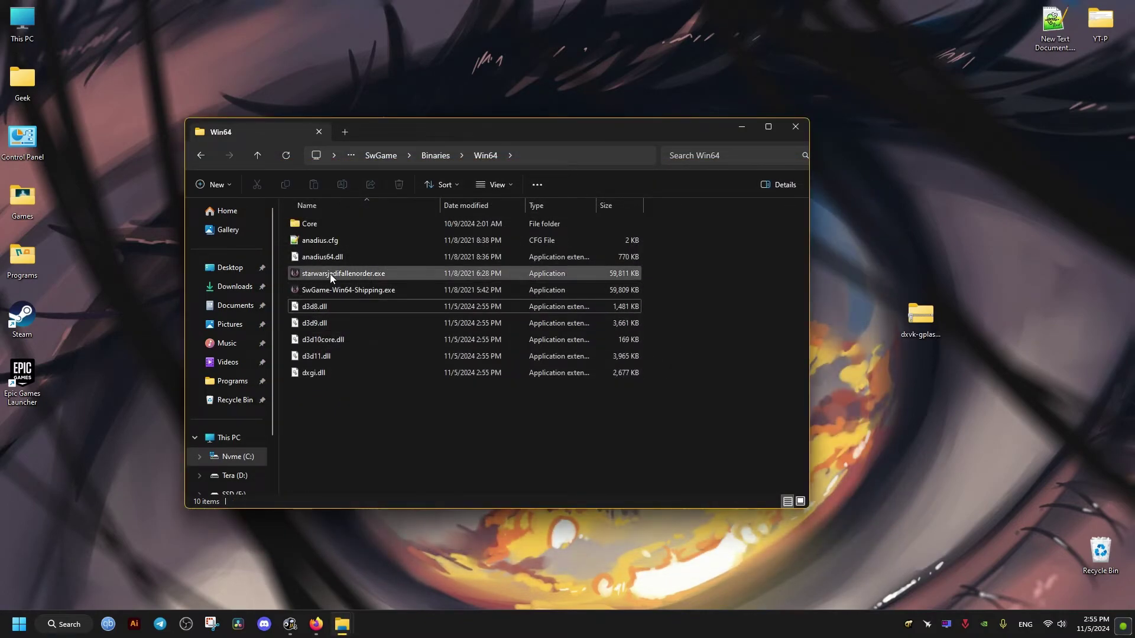
# - Check the compatibility settings of starwarsjedifallenorder.exe and close without changes
pyautogui.rightClick(349, 273)
pyautogui.click(396, 547)
pyautogui.click(418, 305)
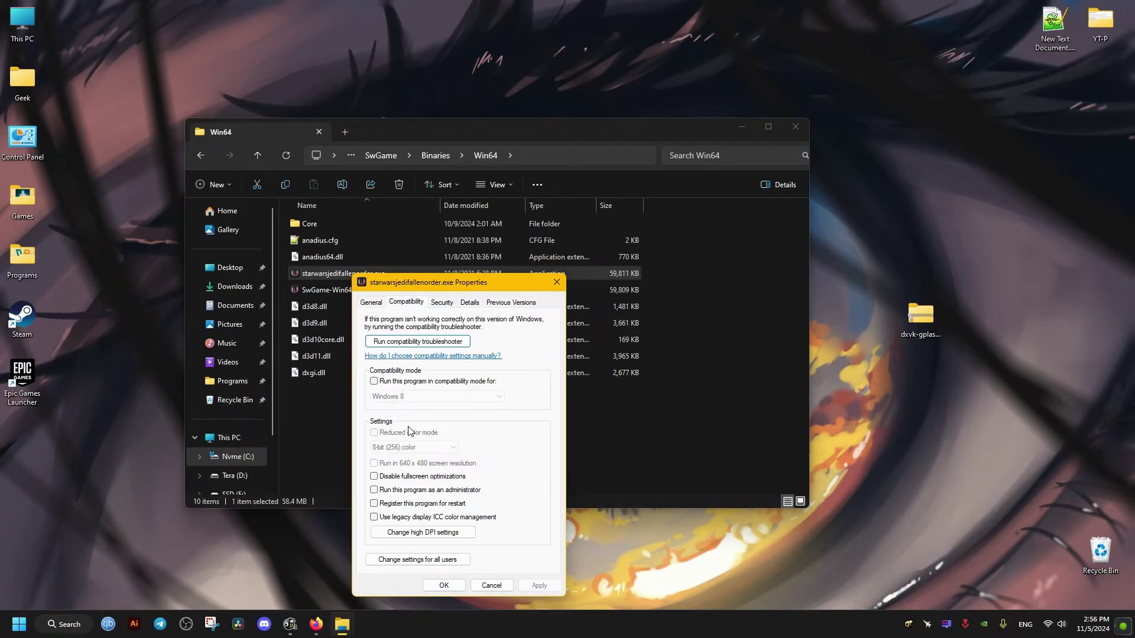
pyautogui.click(443, 585)
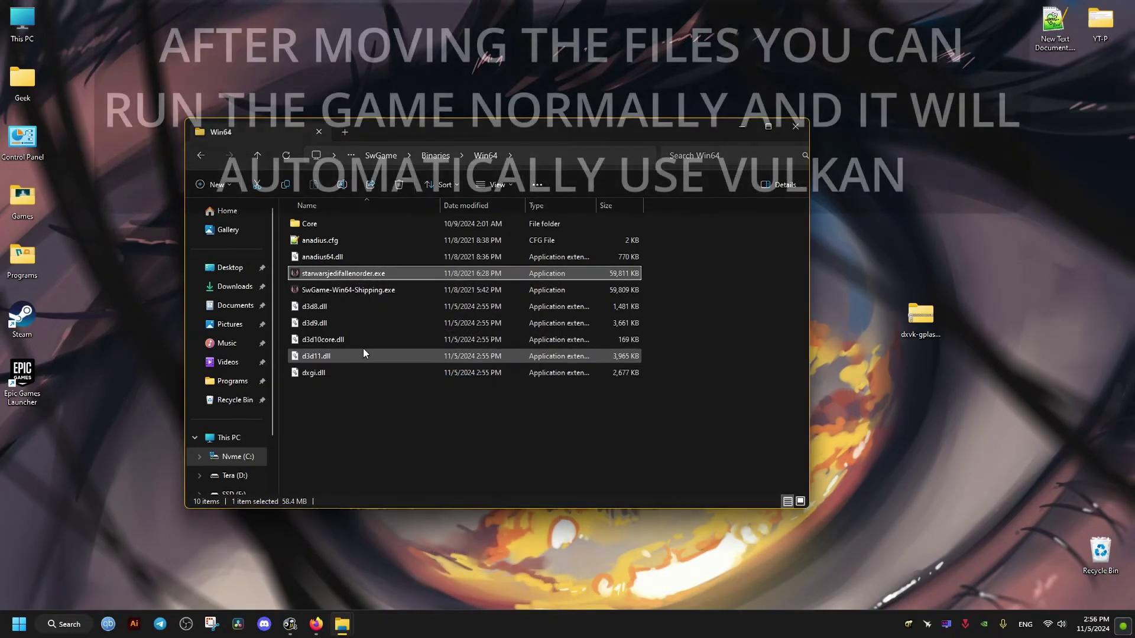
# - Disable fullscreen optimizations for SwGame-Win64-Shipping.exe in its Compatibility properties
pyautogui.rightClick(346, 290)
pyautogui.click(390, 566)
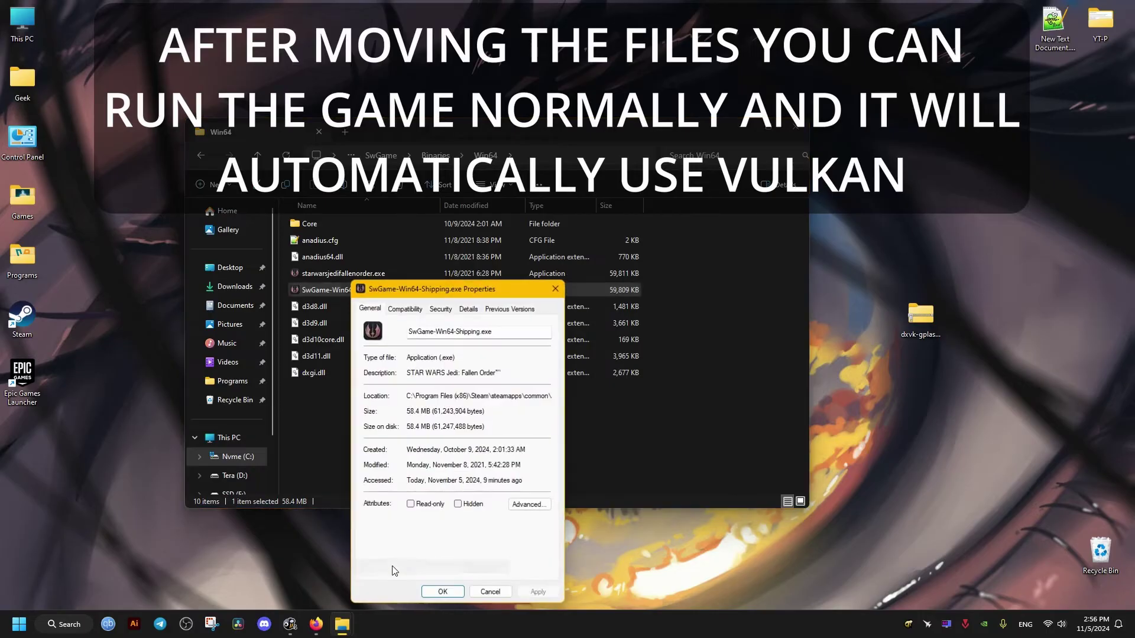
pyautogui.click(405, 308)
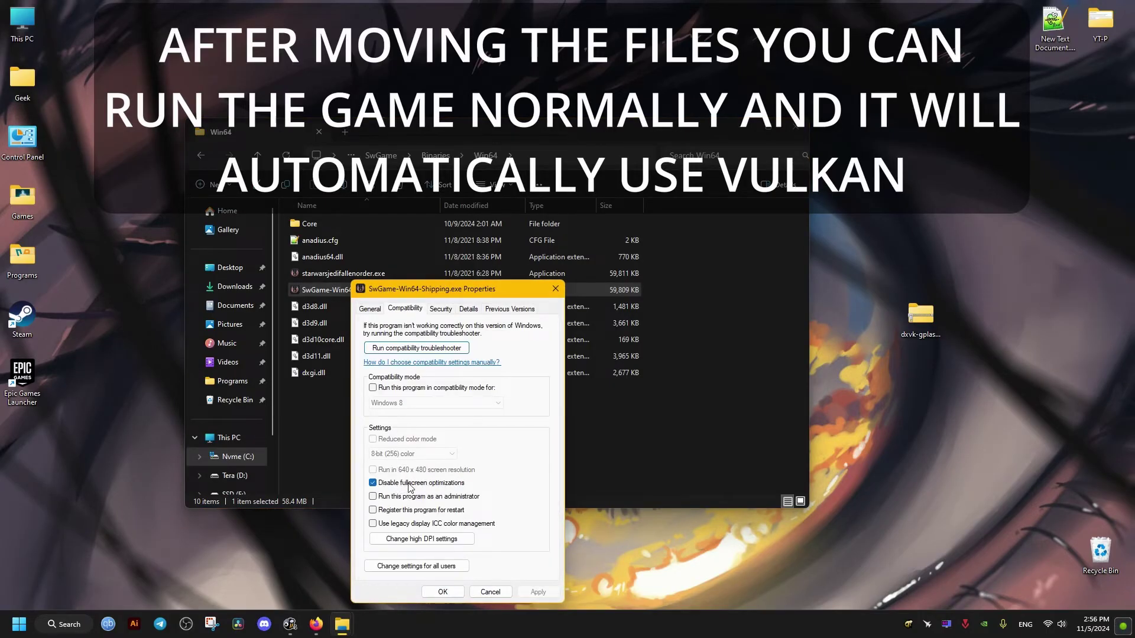
pyautogui.click(441, 592)
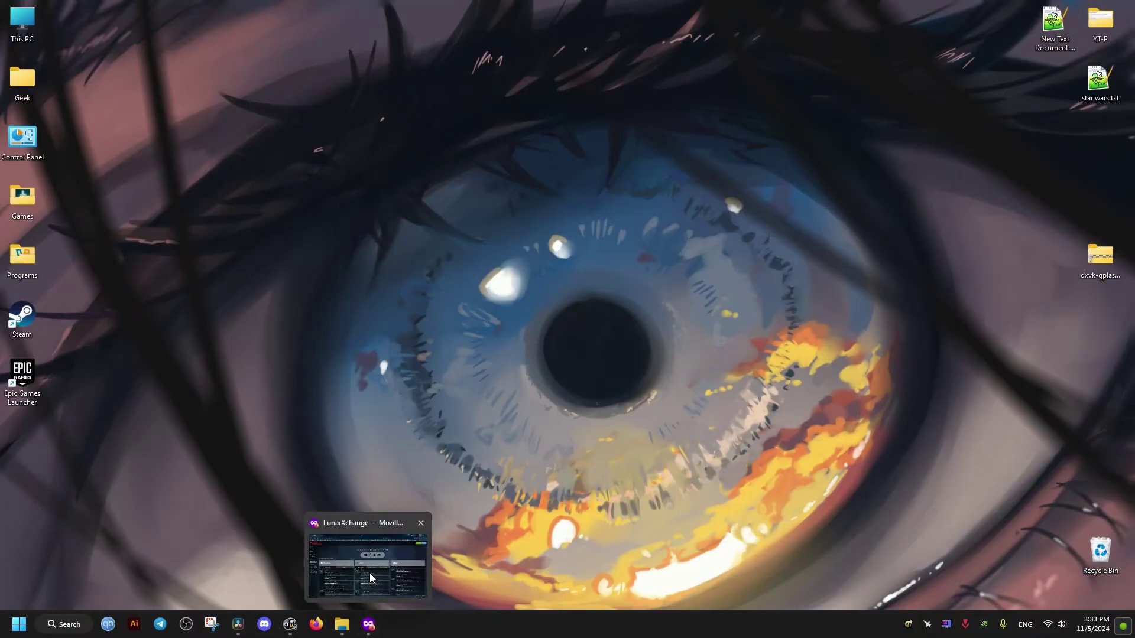
# - Move the downloaded VulkanRT-1.3.296.0-Installer.exe from Downloads onto the desktop
pyautogui.moveTo(368, 624)
pyautogui.click(370, 573)
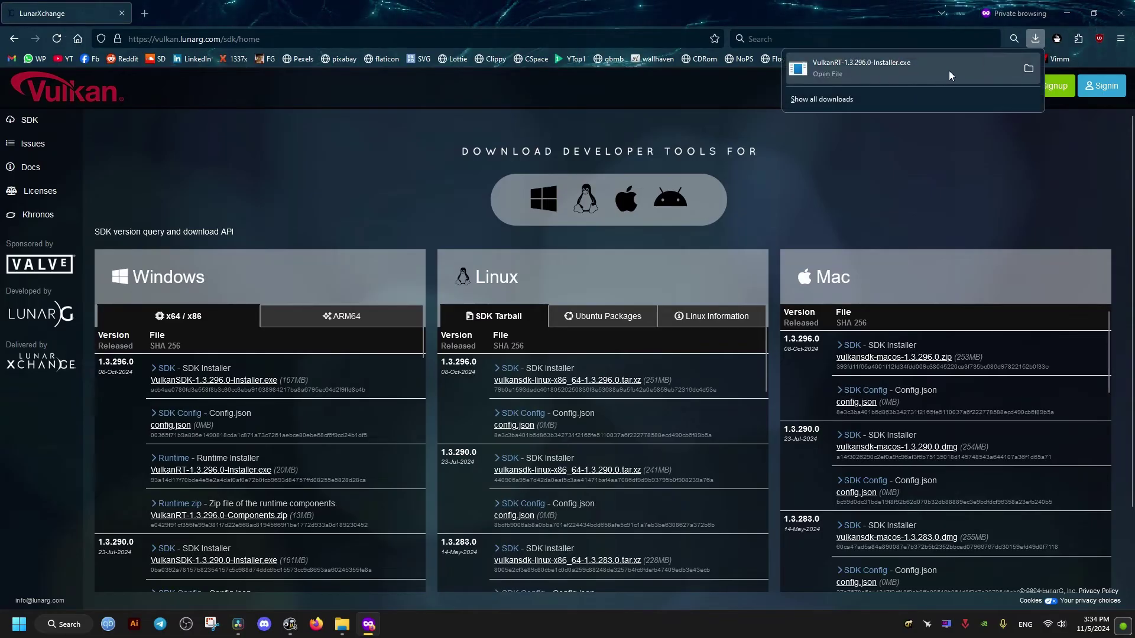
pyautogui.click(1028, 71)
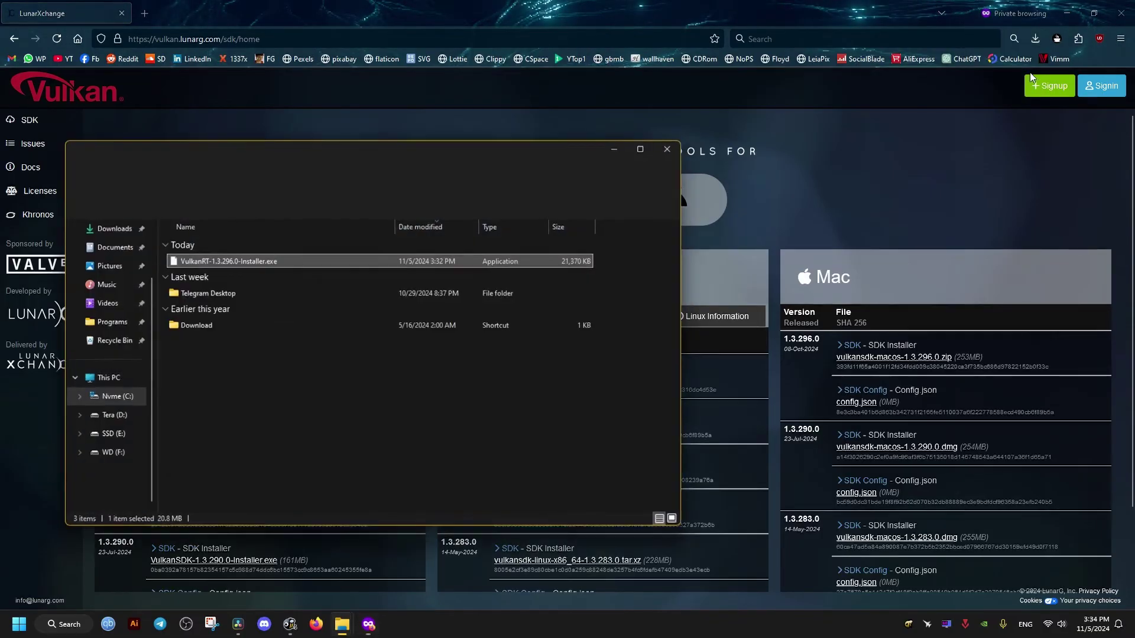
pyautogui.click(1070, 13)
pyautogui.moveTo(204, 260)
pyautogui.mouseDown()
pyautogui.moveTo(733, 350)
pyautogui.moveTo(706, 281)
pyautogui.mouseUp()
pyautogui.click(672, 147)
# - Launch the VulkanRT installer and accept the license to install Vulkan Runtime 1.3.296.0
pyautogui.doubleClick(706, 281)
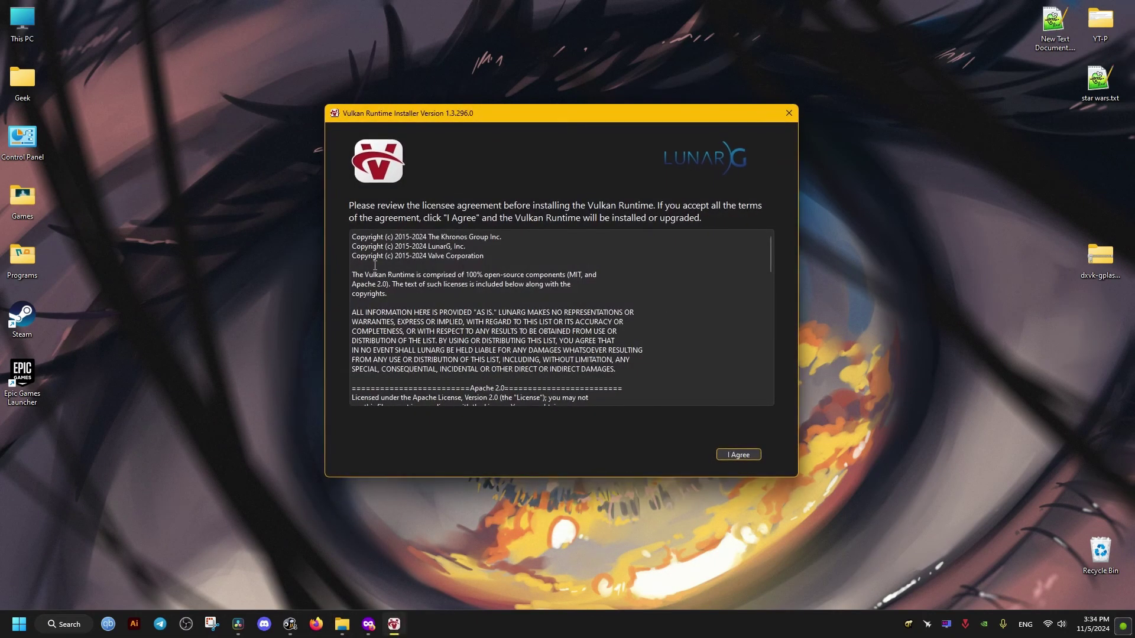
pyautogui.moveTo(373, 264); pyautogui.dragTo(485, 369)
pyautogui.click(583, 364)
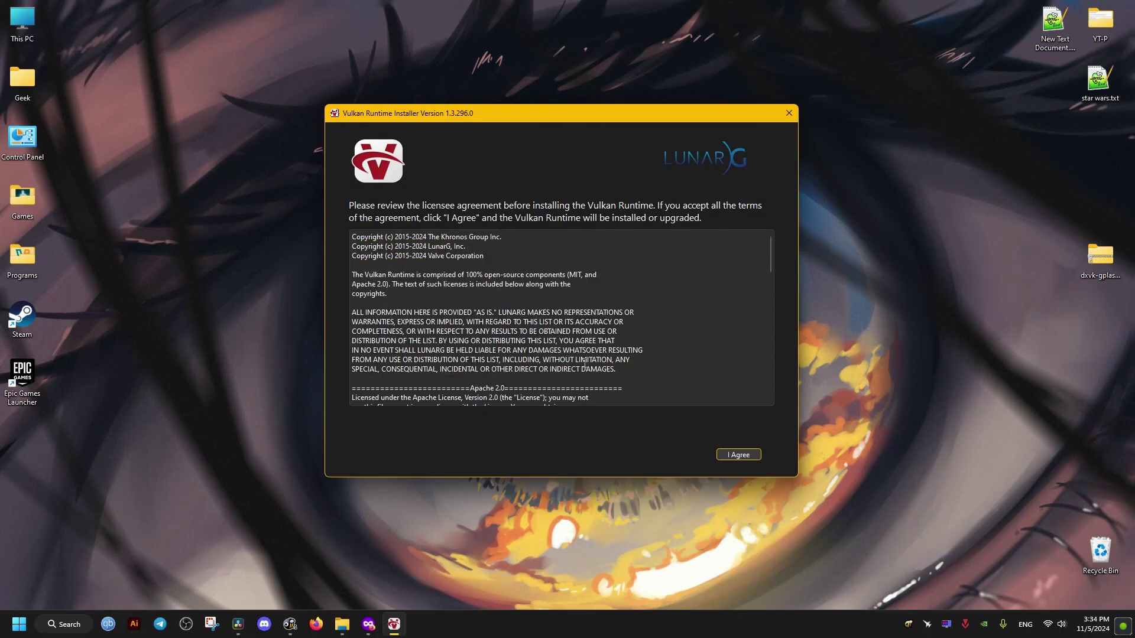
pyautogui.click(730, 453)
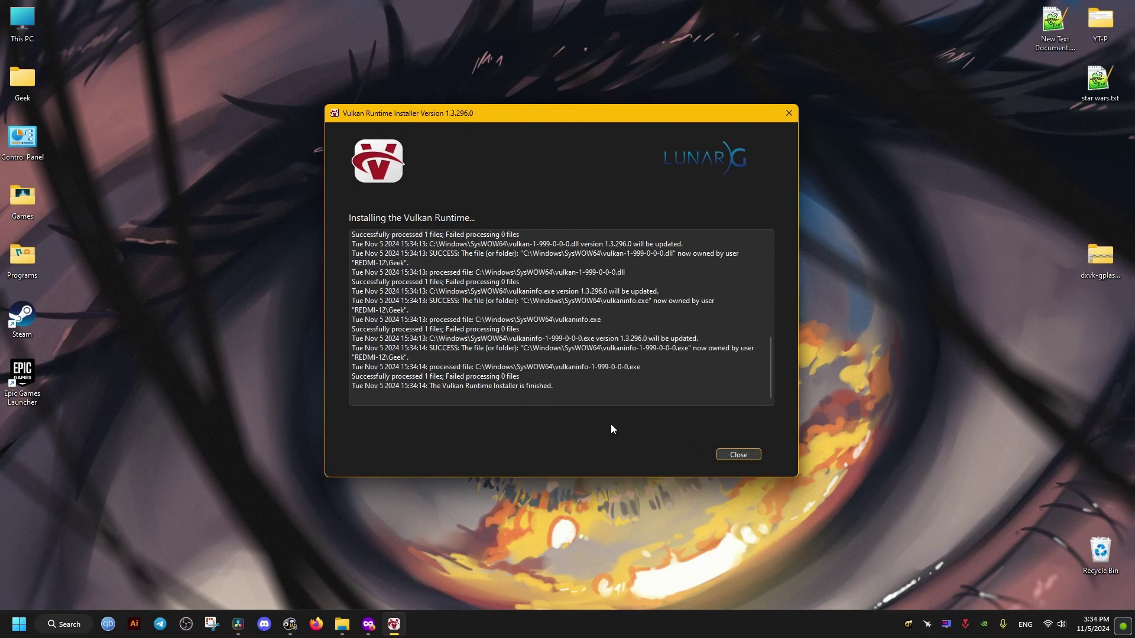